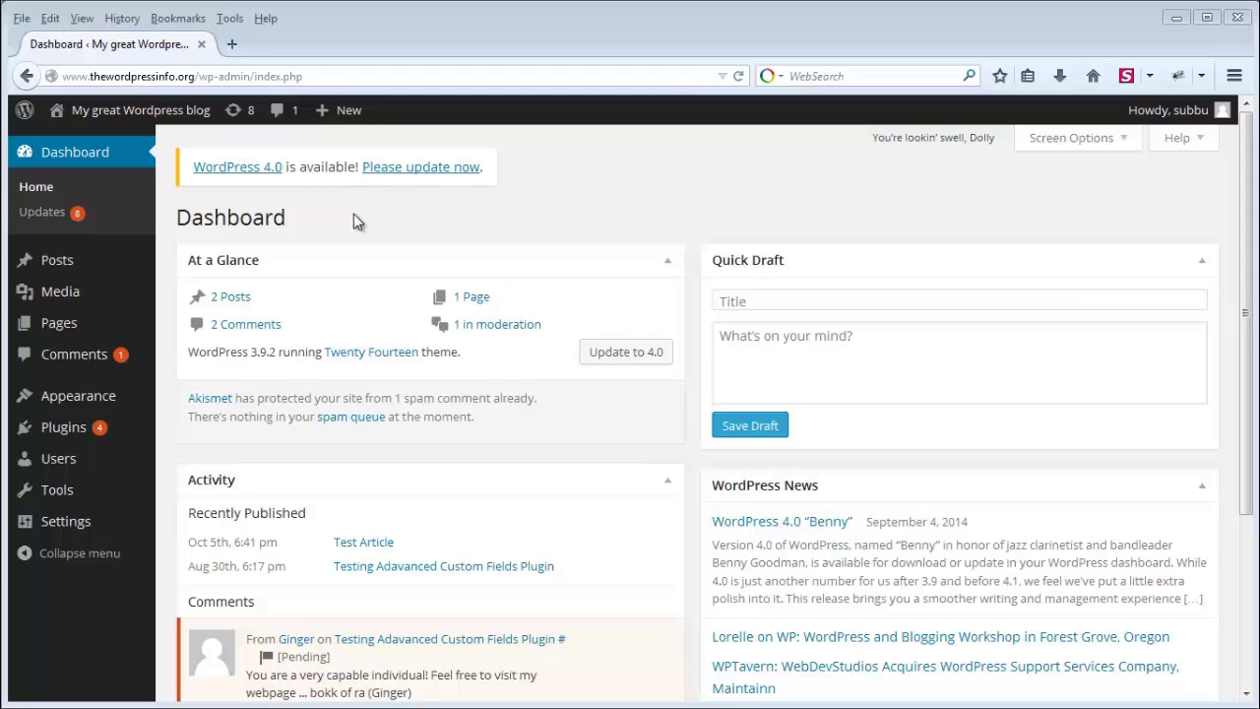
# Bring up the Posts submenu from the Dashboard's left admin menu.
pyautogui.moveTo(59, 263)
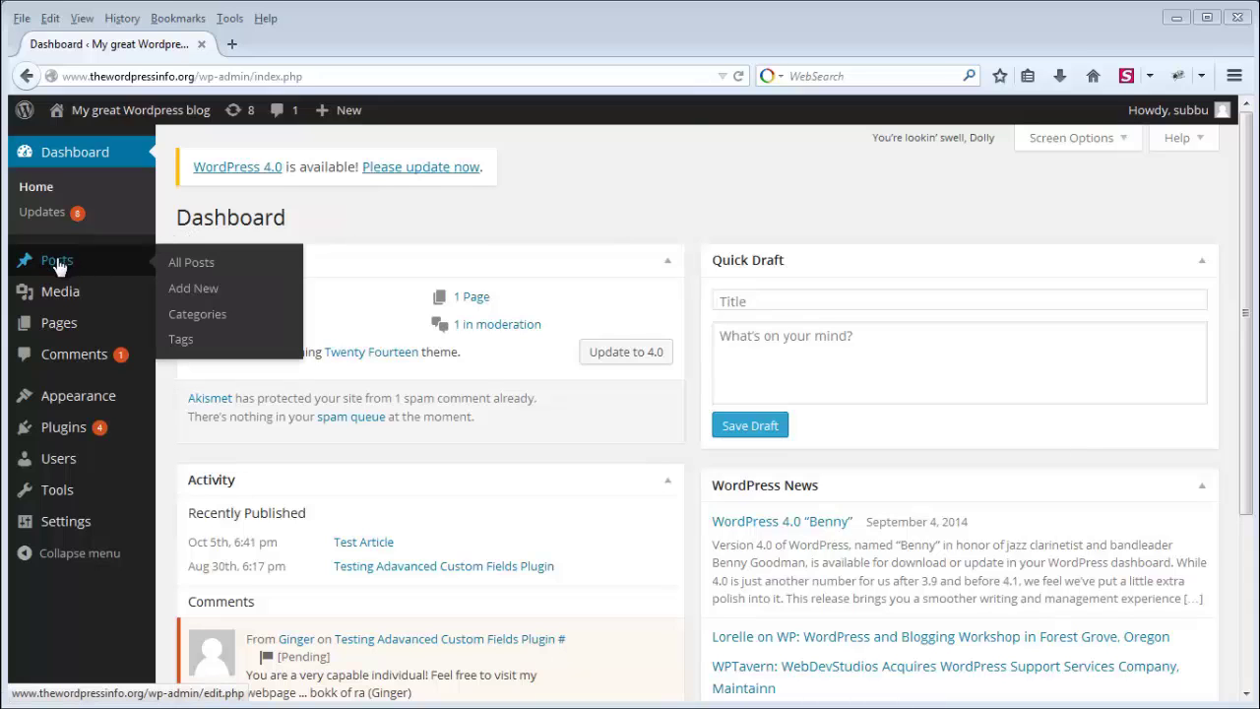
# Go to Posts > Categories and enter 'Wordpress Articles Information' as the new category name.
pyautogui.click(209, 321)
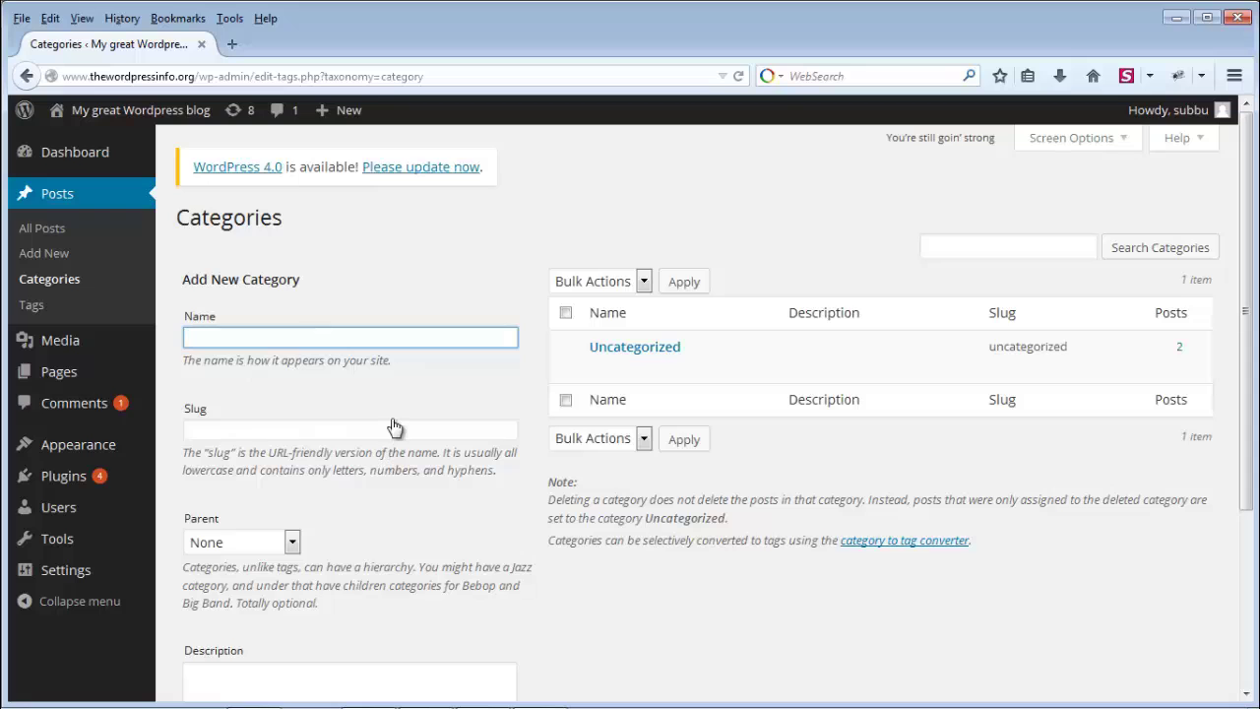
pyautogui.scroll(-3, 394, 426)
pyautogui.scroll(-1, 393, 419)
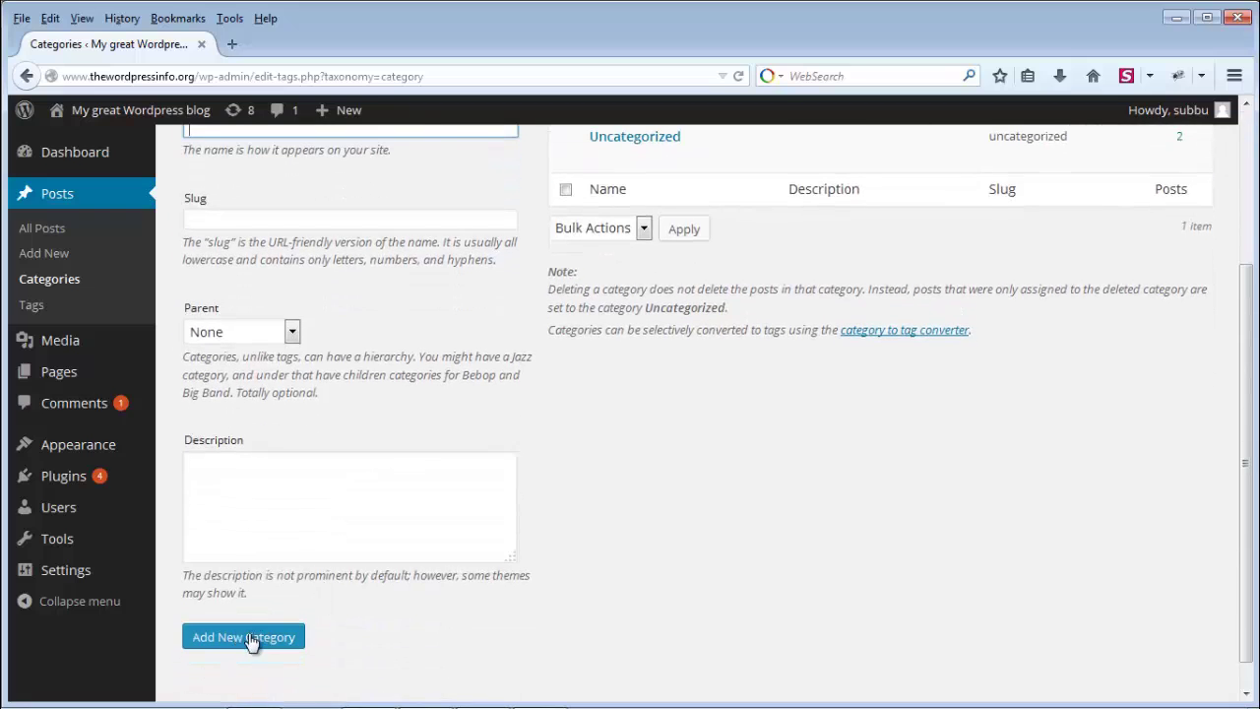
pyautogui.scroll(4, 433, 591)
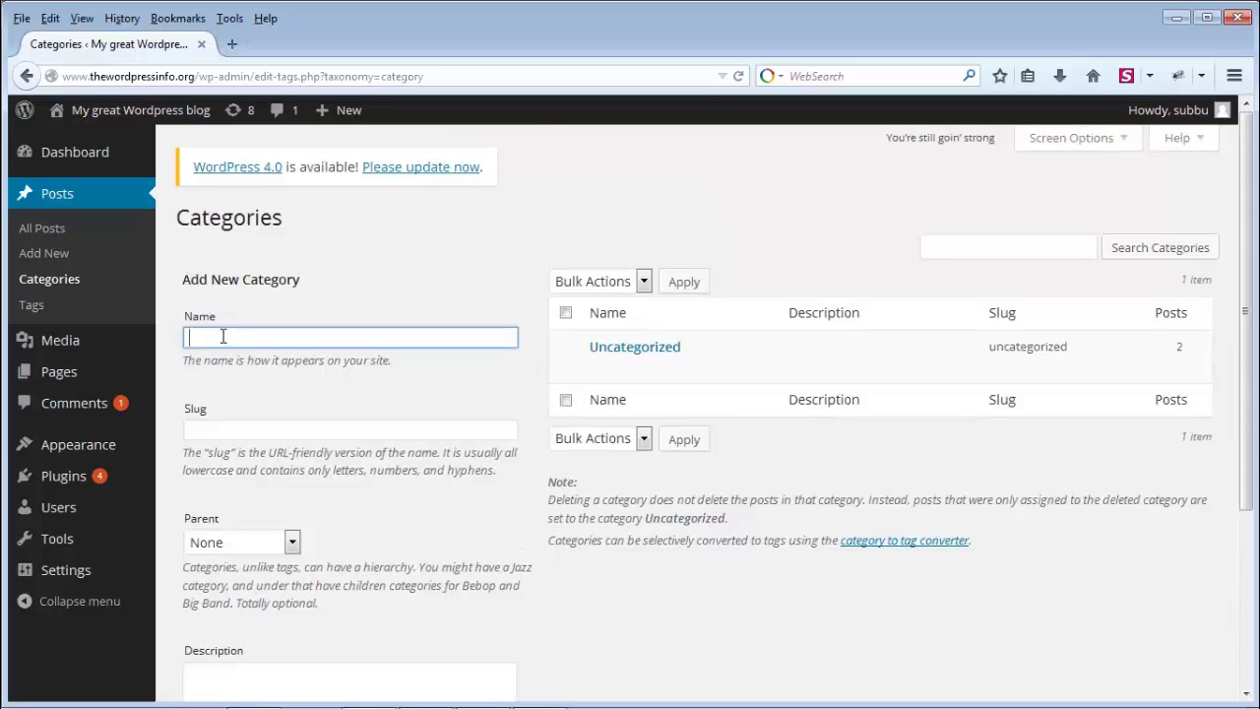
pyautogui.click(223, 337)
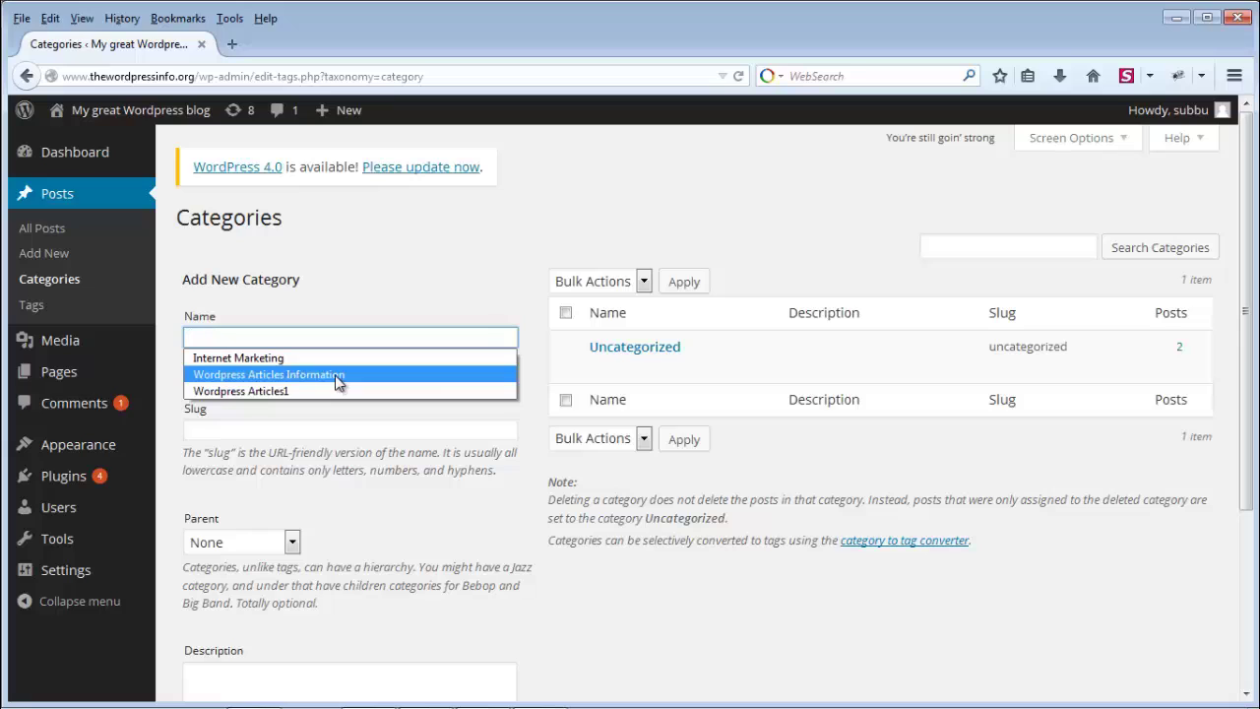
pyautogui.click(337, 378)
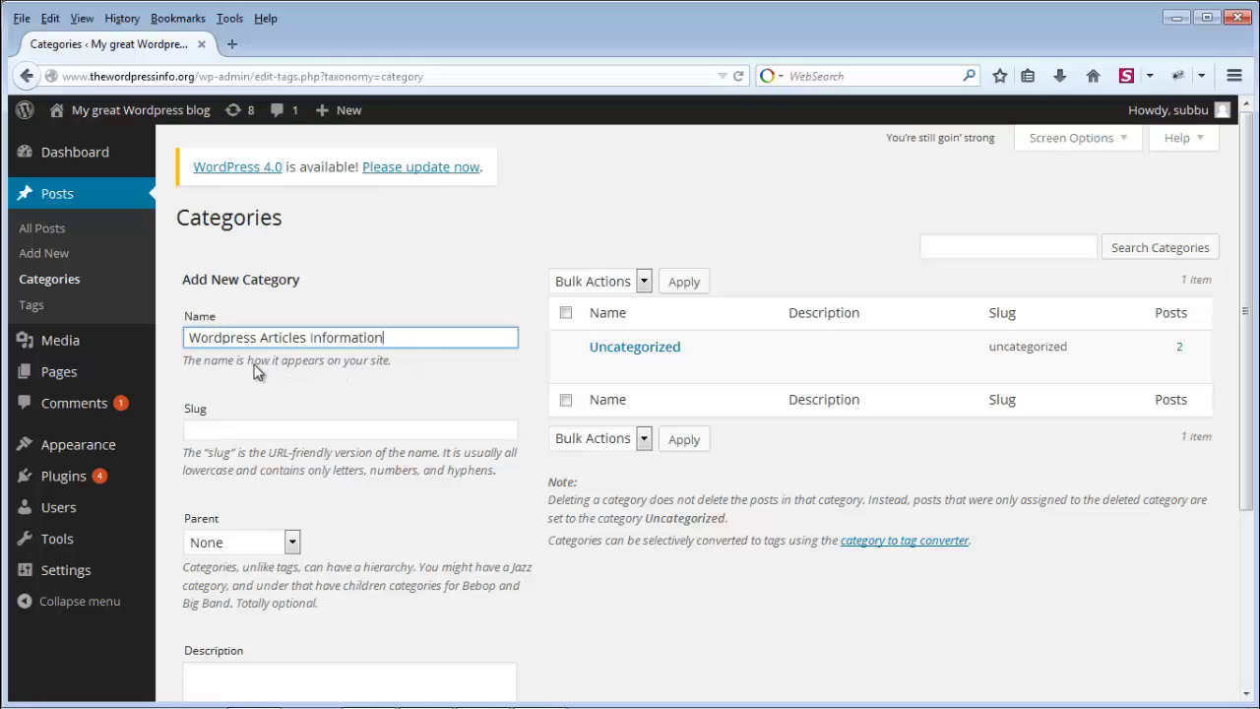
# Fill in 'wp-art' as the new category's slug, leaving the parent as None.
pyautogui.click(214, 425)
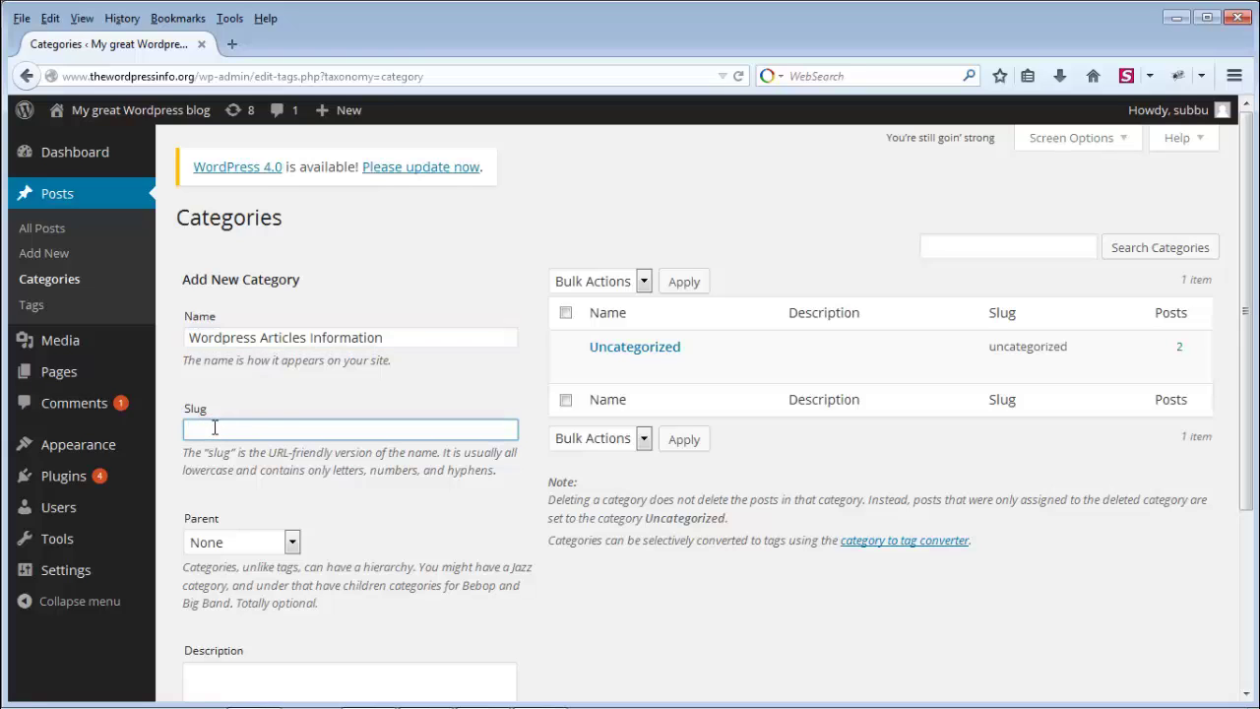
pyautogui.write('wp-art')
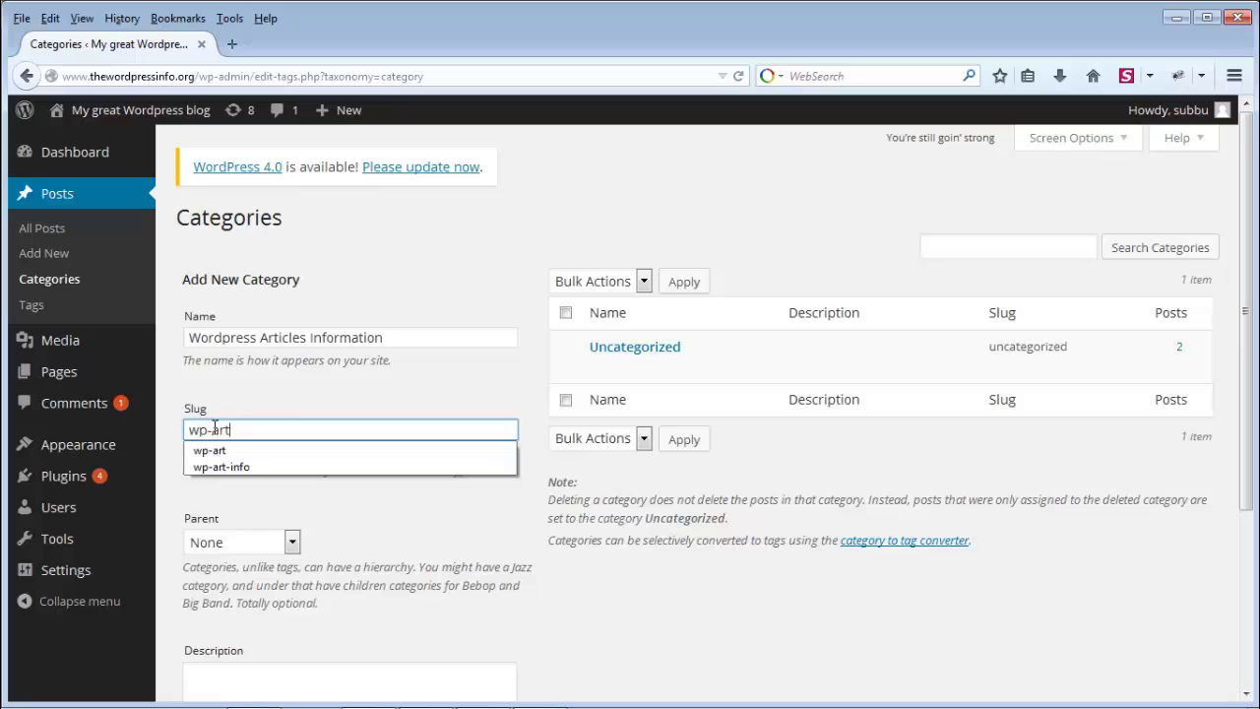
pyautogui.click(282, 399)
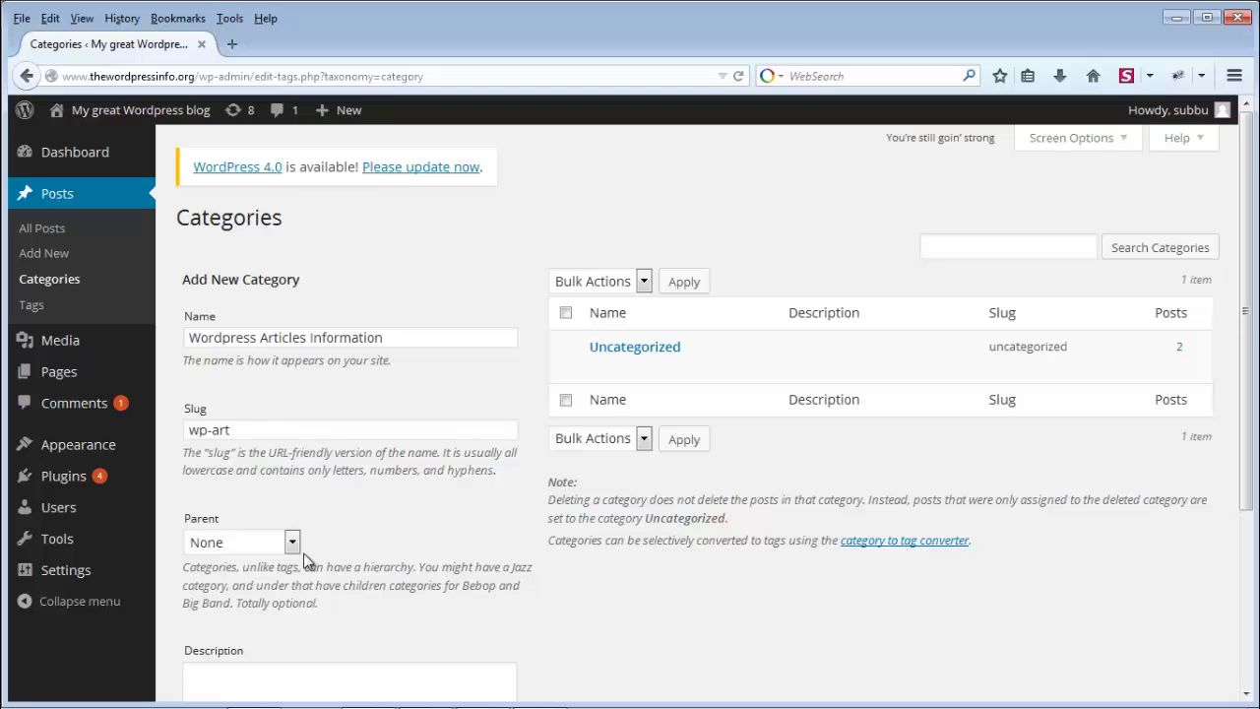
pyautogui.scroll(-3, 366, 501)
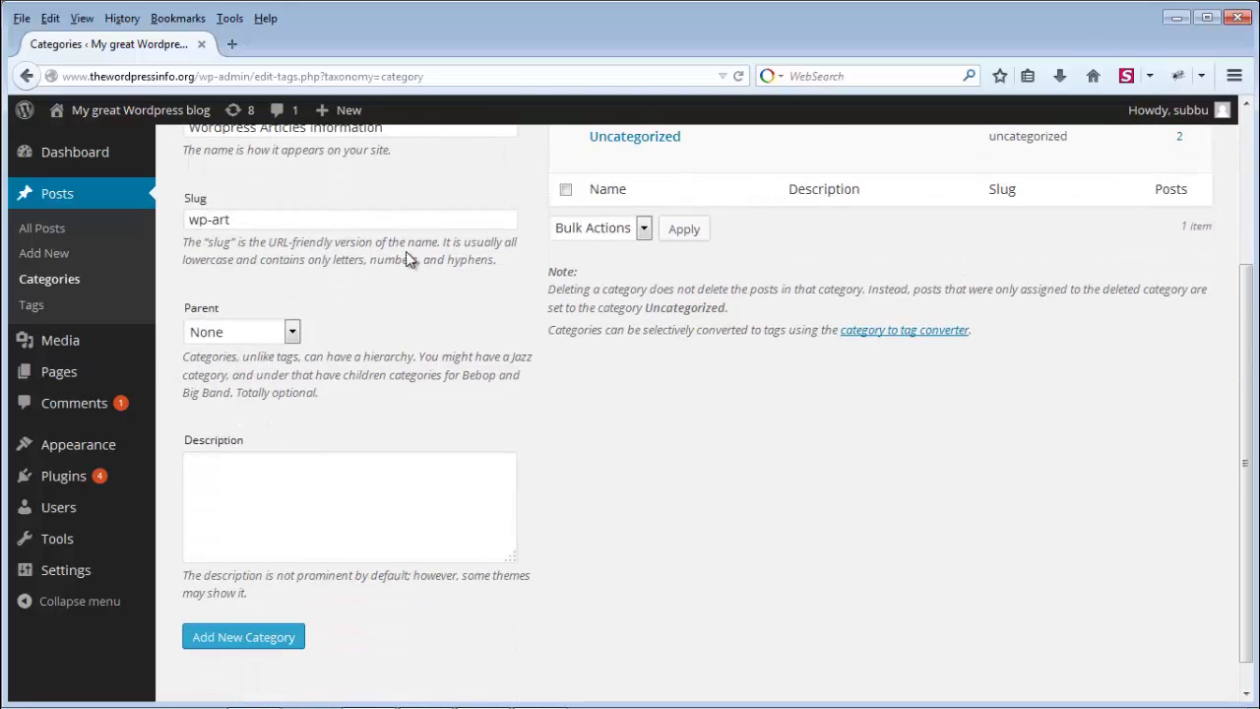
pyautogui.scroll(2, 406, 251)
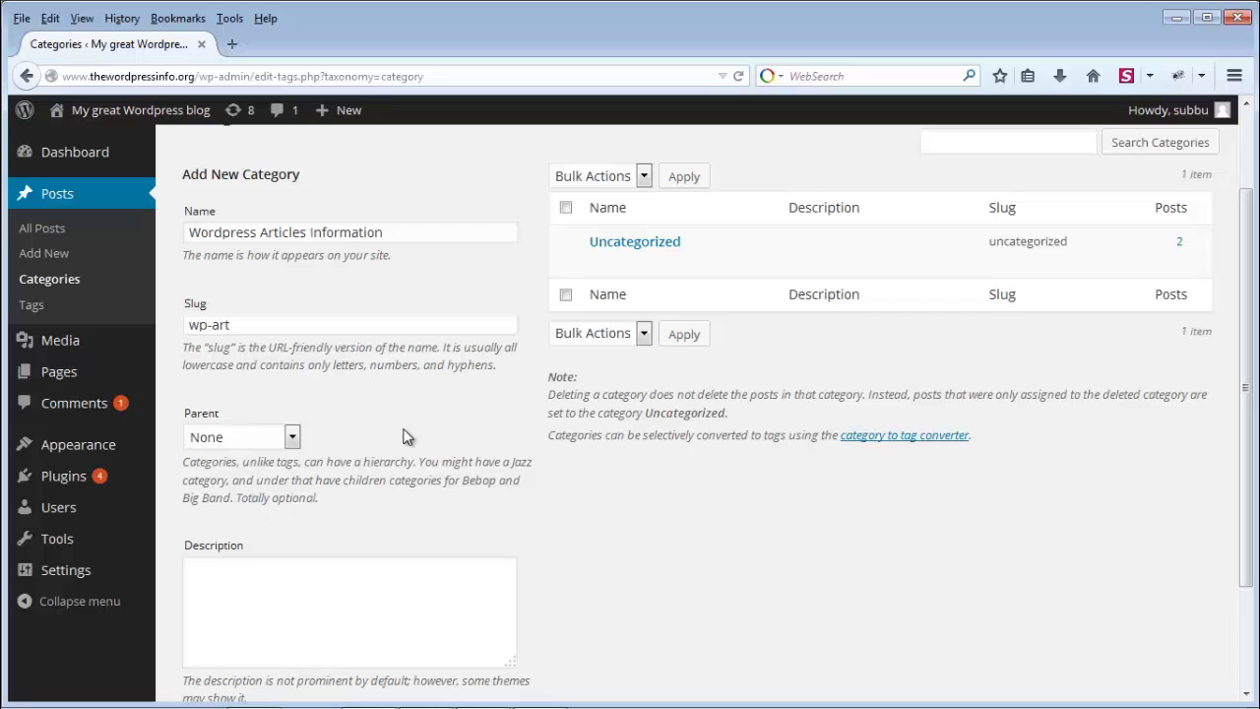
pyautogui.scroll(-1, 407, 434)
pyautogui.scroll(-1, 408, 435)
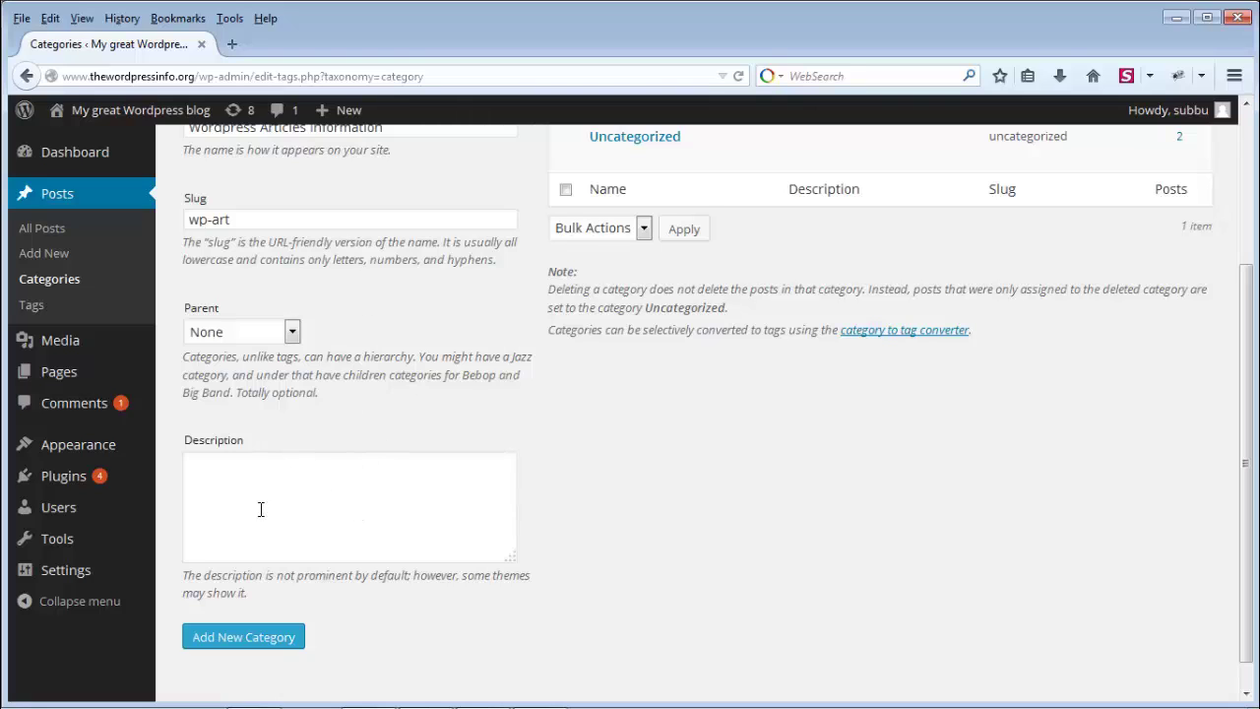
pyautogui.scroll(2, 261, 509)
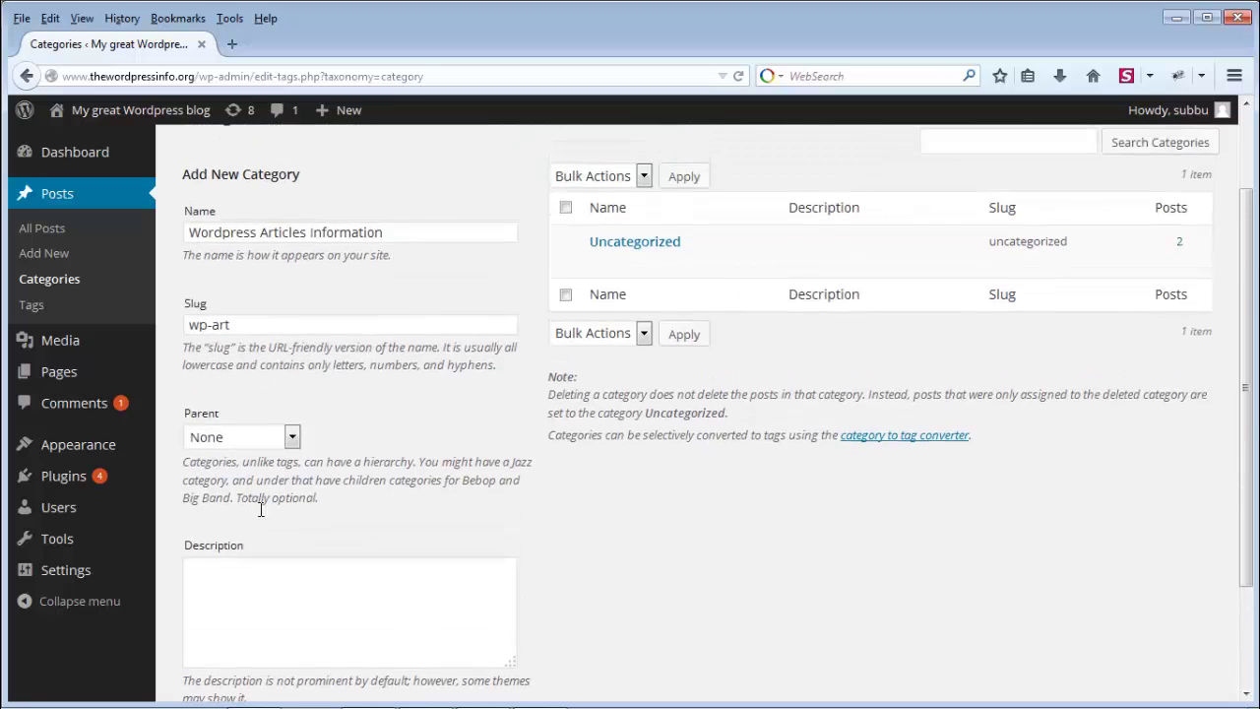
pyautogui.scroll(-3, 261, 515)
# Add the 'Wordpress Articles Information' category with slug wp-art to the list.
pyautogui.click(236, 610)
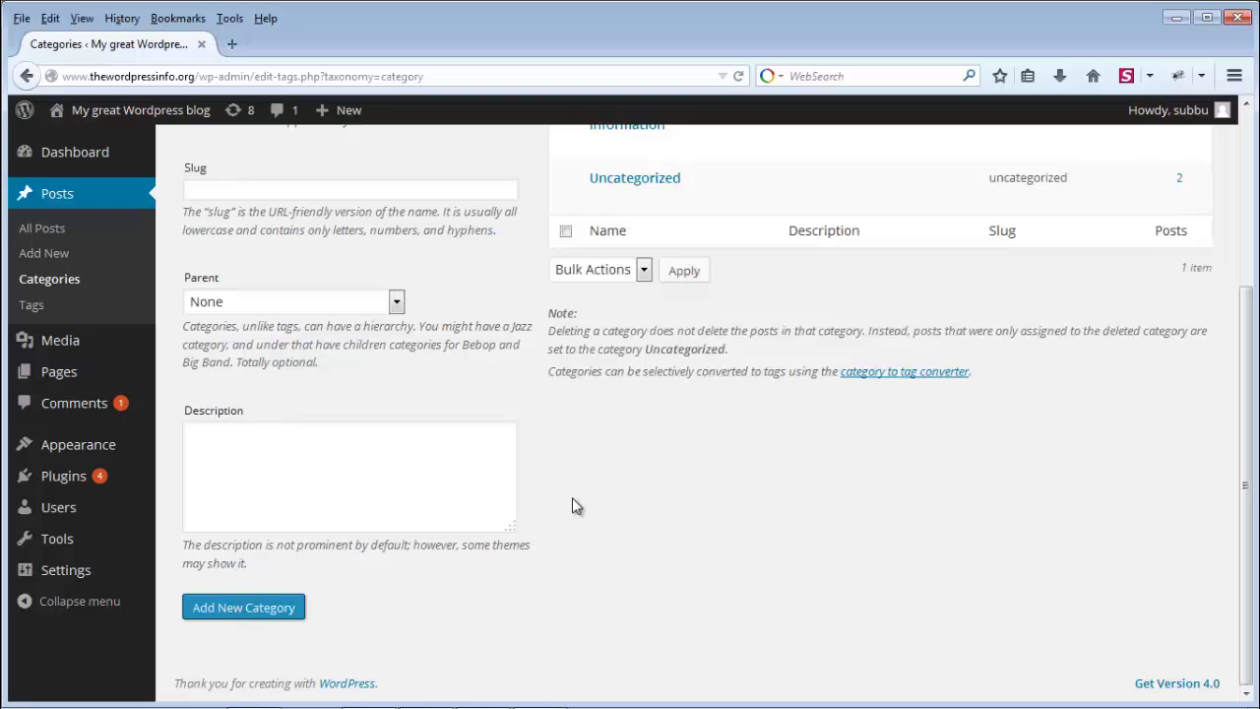
pyautogui.scroll(4, 572, 496)
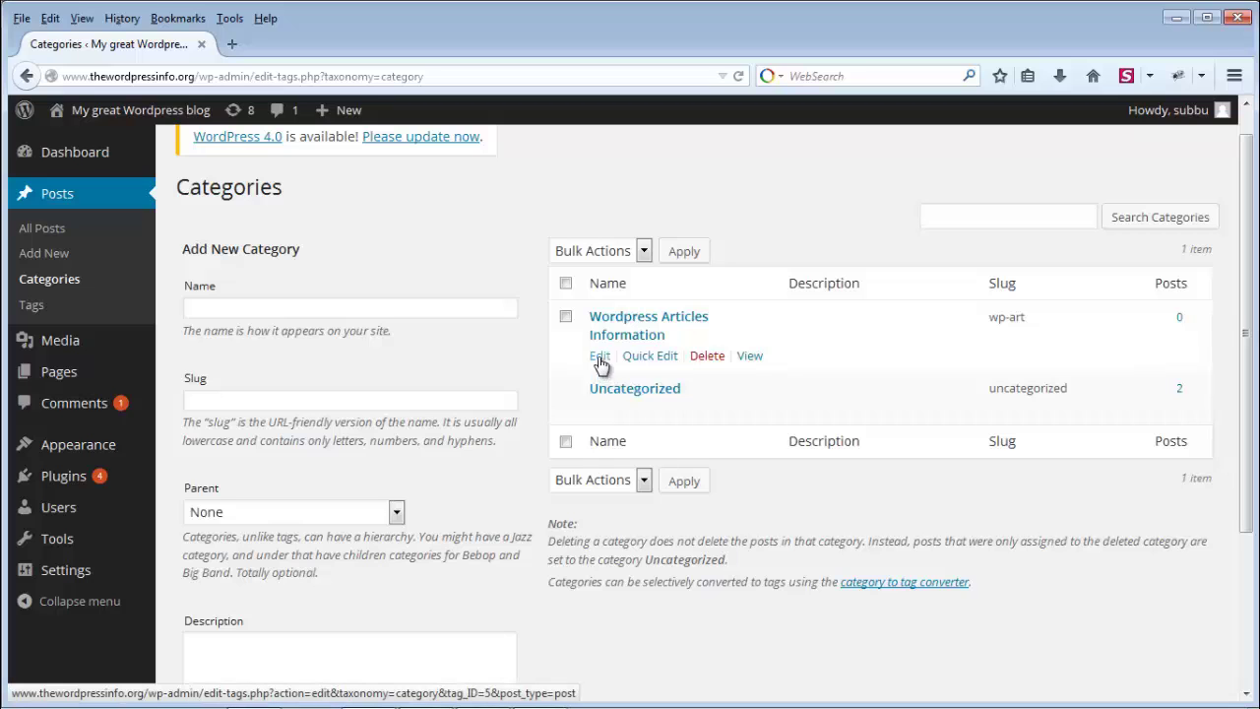
# Edit the category, trimming its name to 'Wordpress Articles' and its slug to 'wp-art1', then update.
pyautogui.click(600, 357)
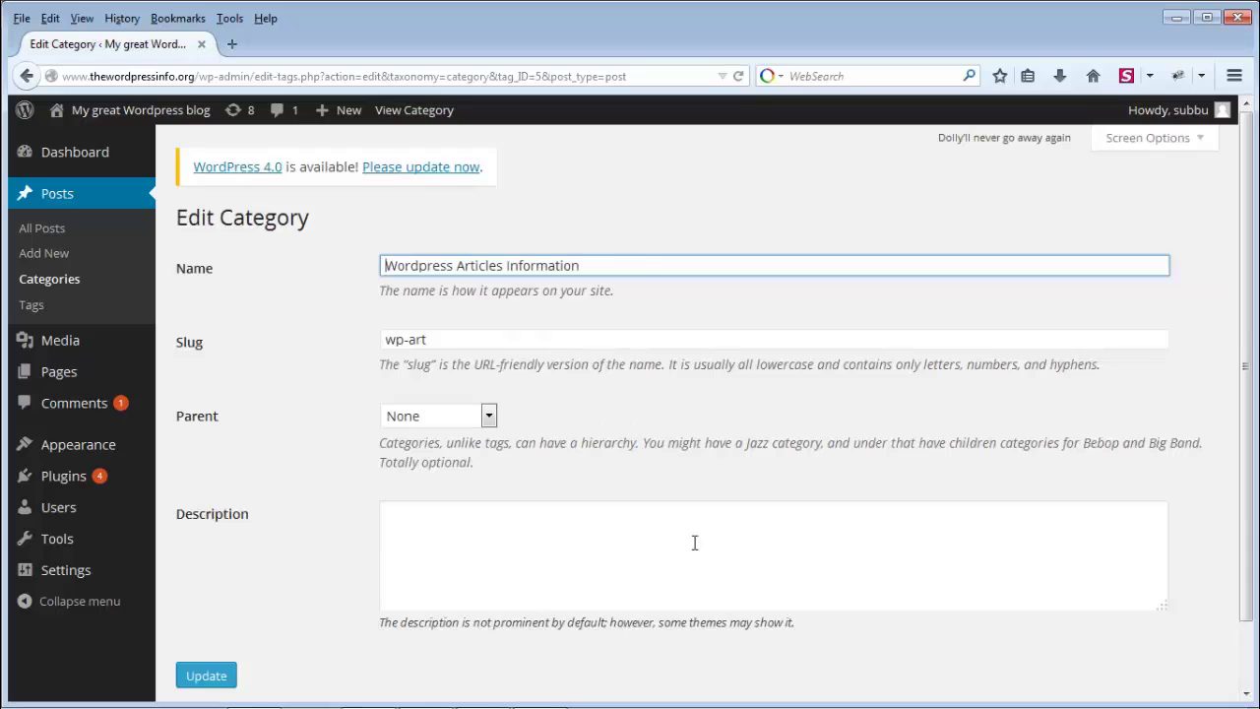
pyautogui.moveTo(504, 266); pyautogui.dragTo(664, 260)
pyautogui.press('BackSpace')
pyautogui.click(330, 294)
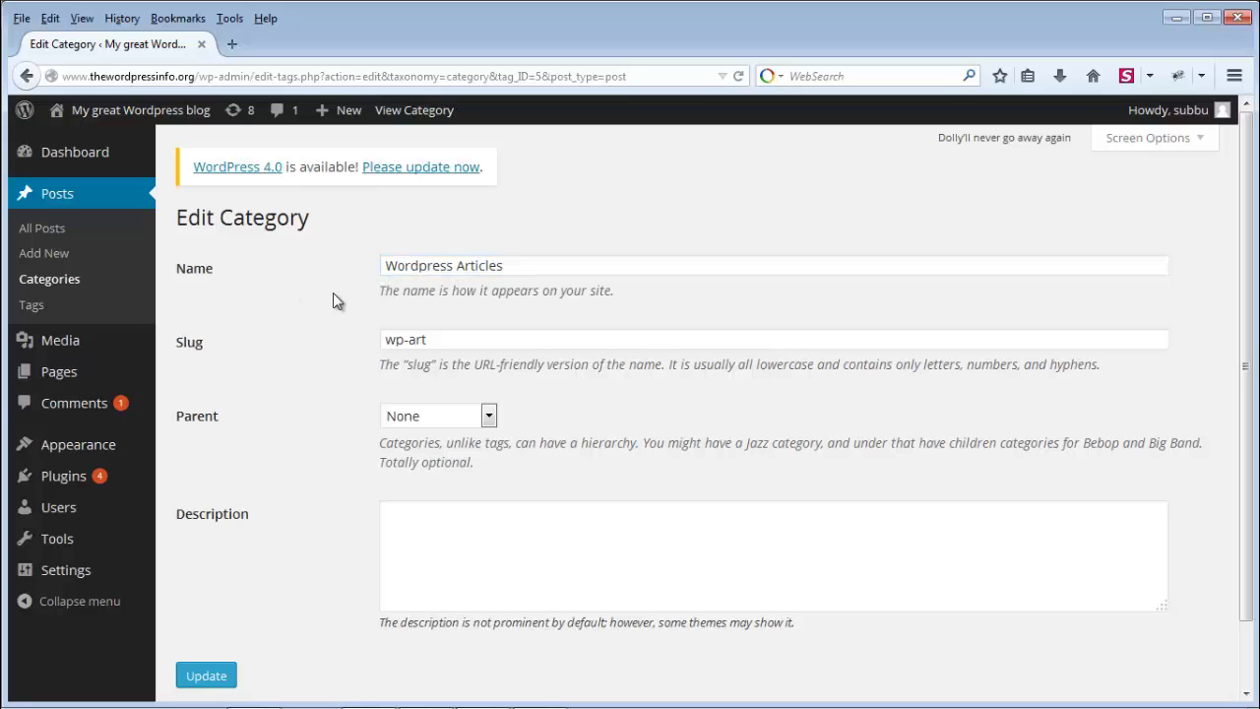
pyautogui.click(471, 344)
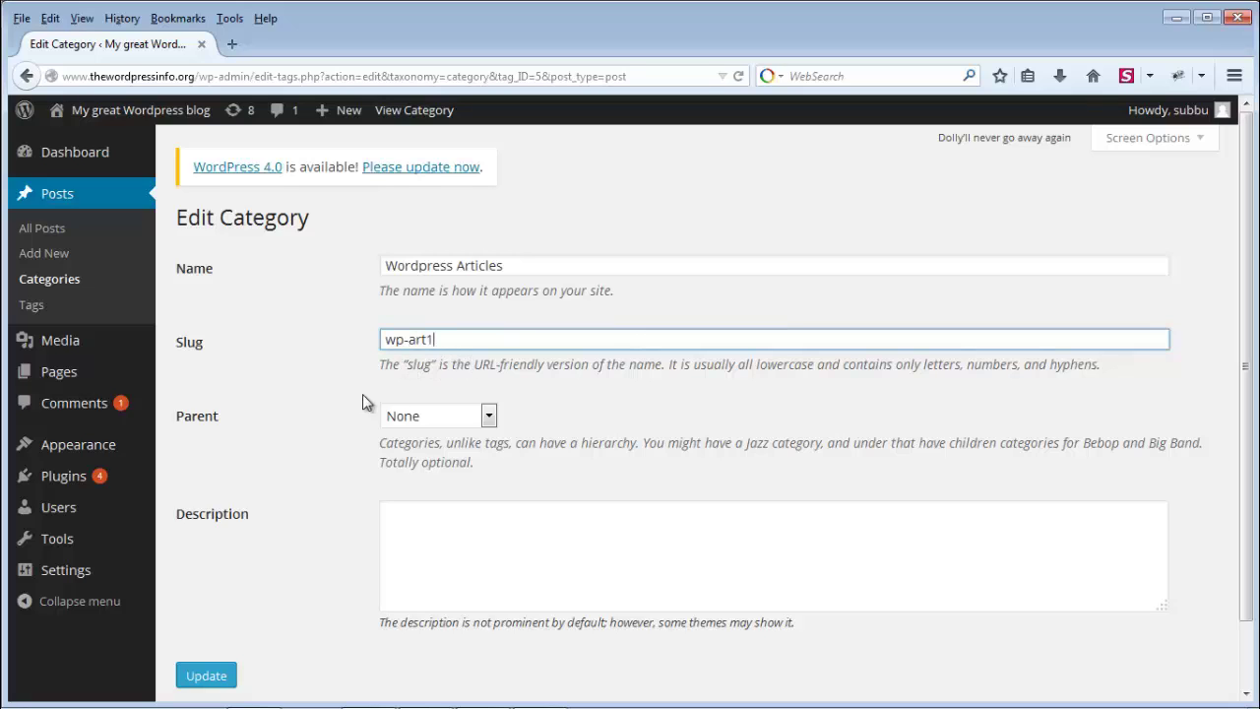
pyautogui.click(219, 681)
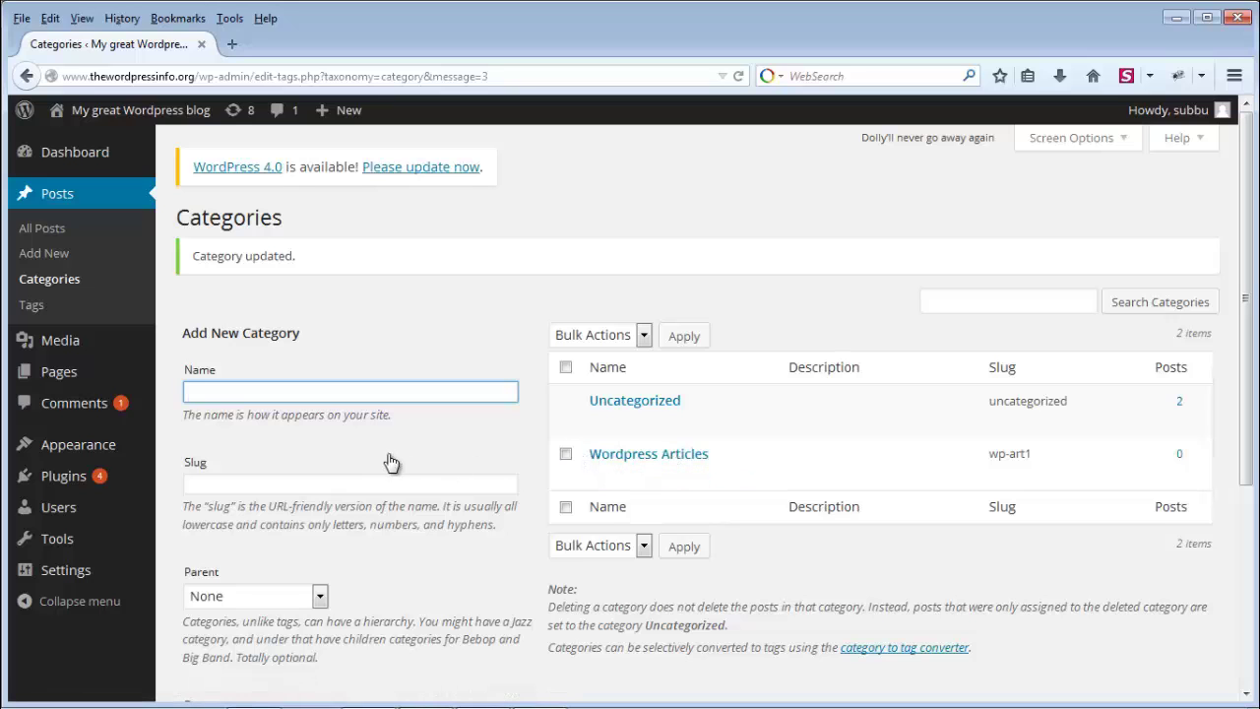
# Enter 'Wordpress Articles1' as a new category name and choose 'Wordpress Articles' as its parent.
pyautogui.scroll(-2, 403, 418)
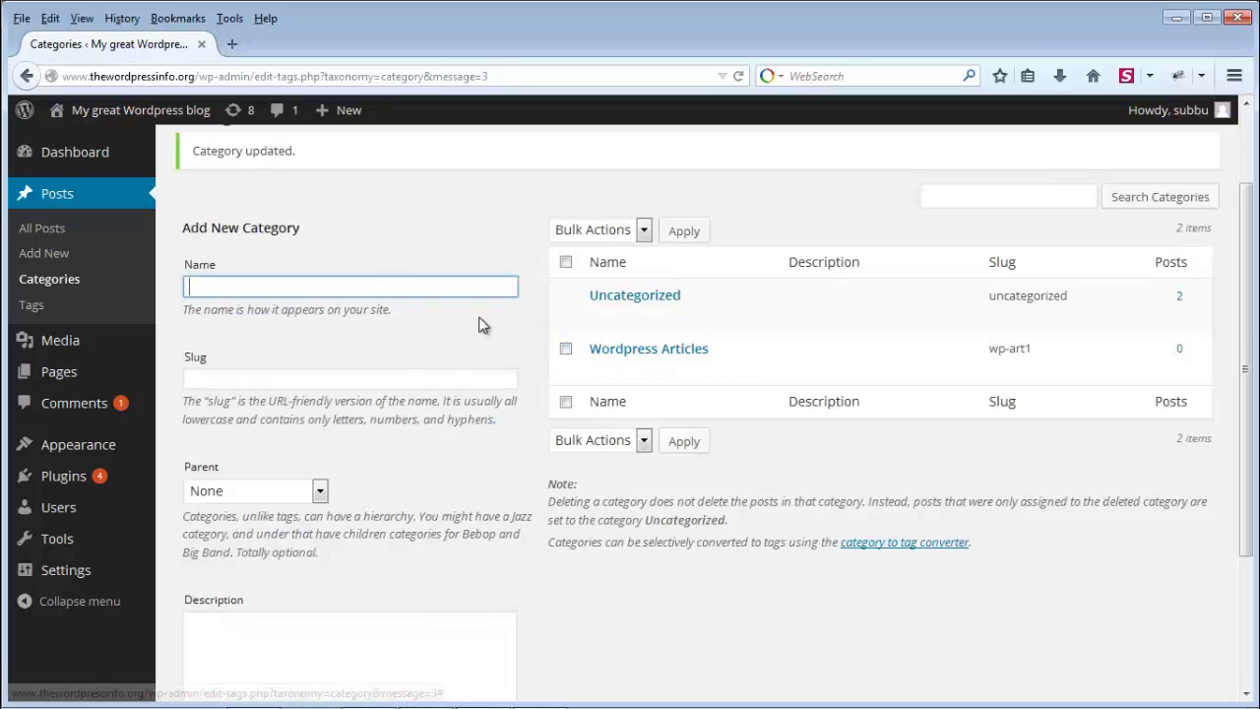
pyautogui.click(454, 290)
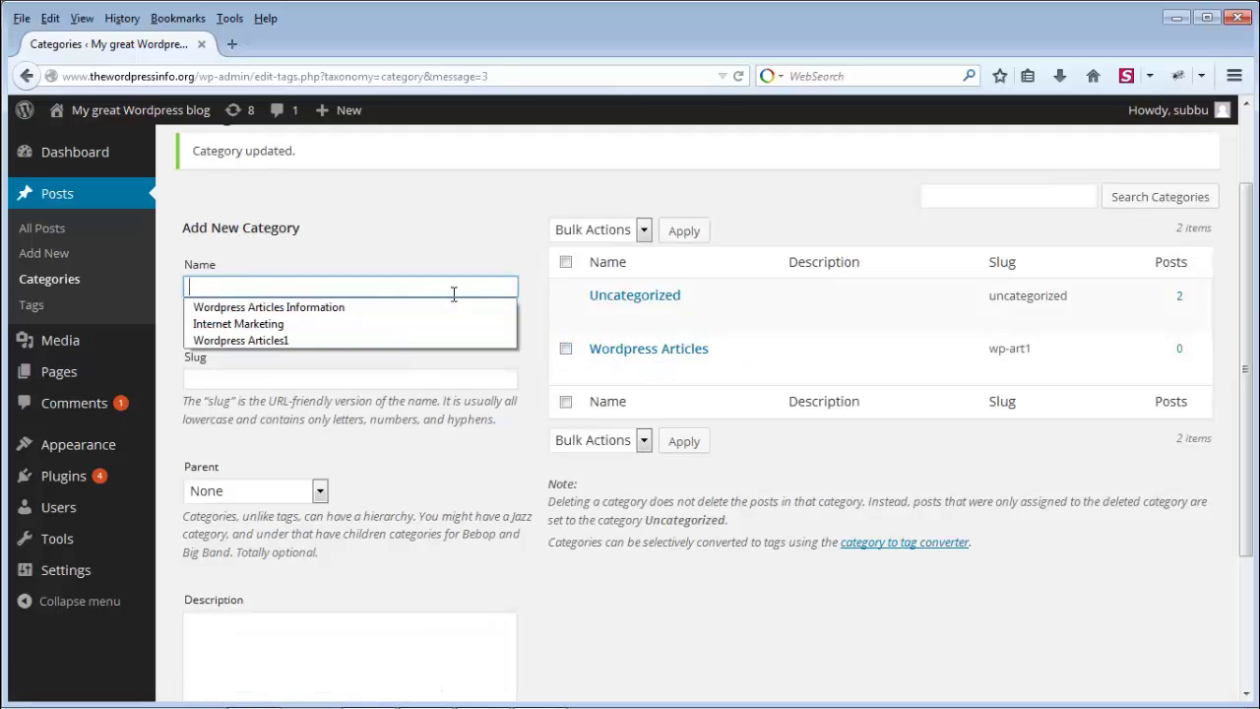
pyautogui.click(252, 341)
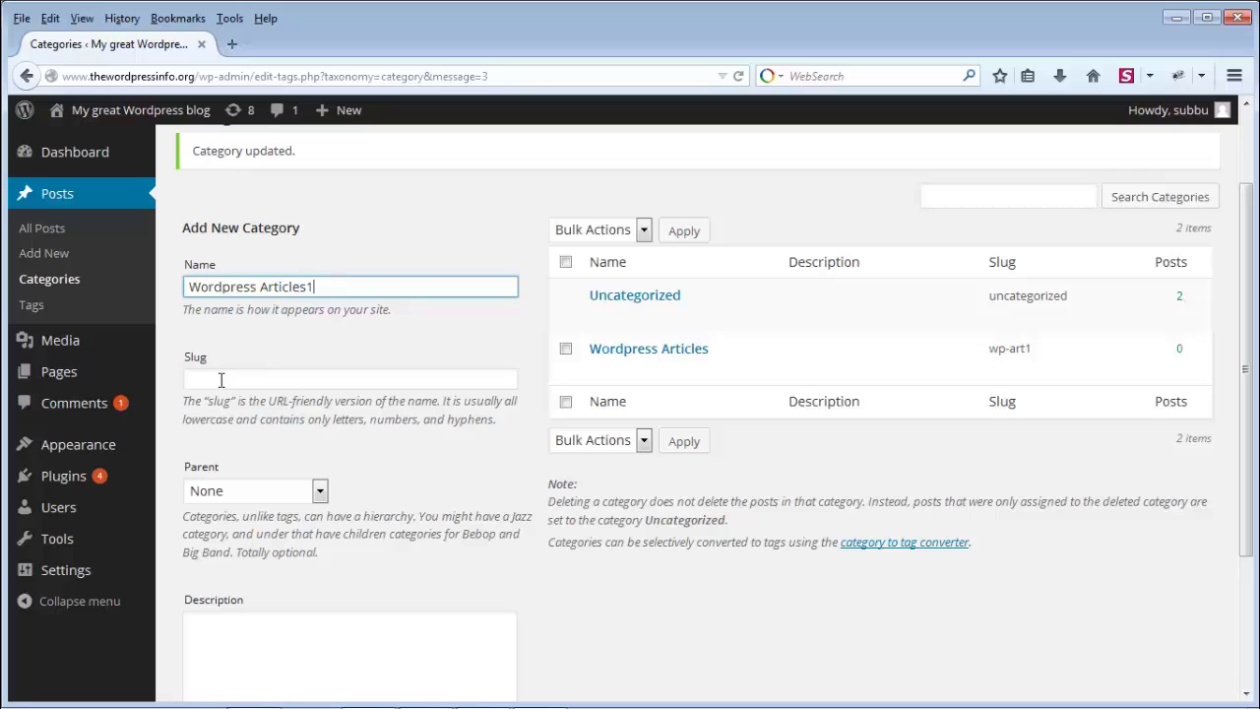
pyautogui.click(320, 492)
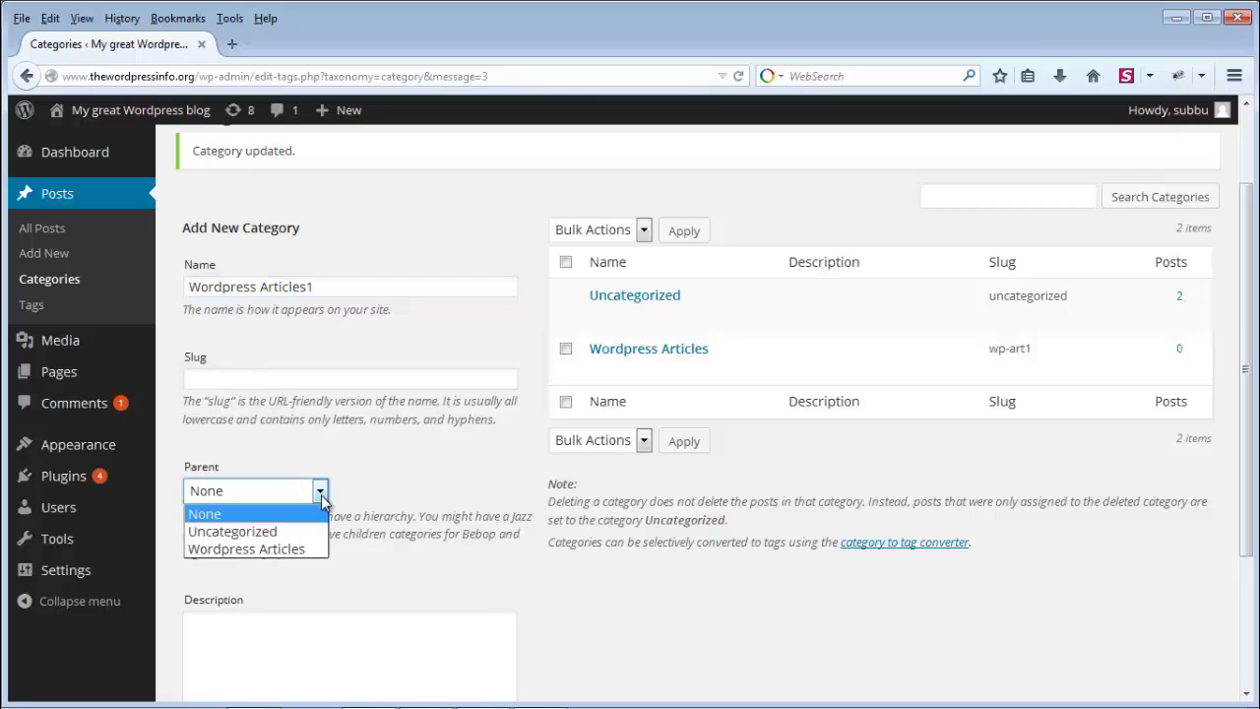
pyautogui.click(302, 549)
pyautogui.scroll(-4, 428, 479)
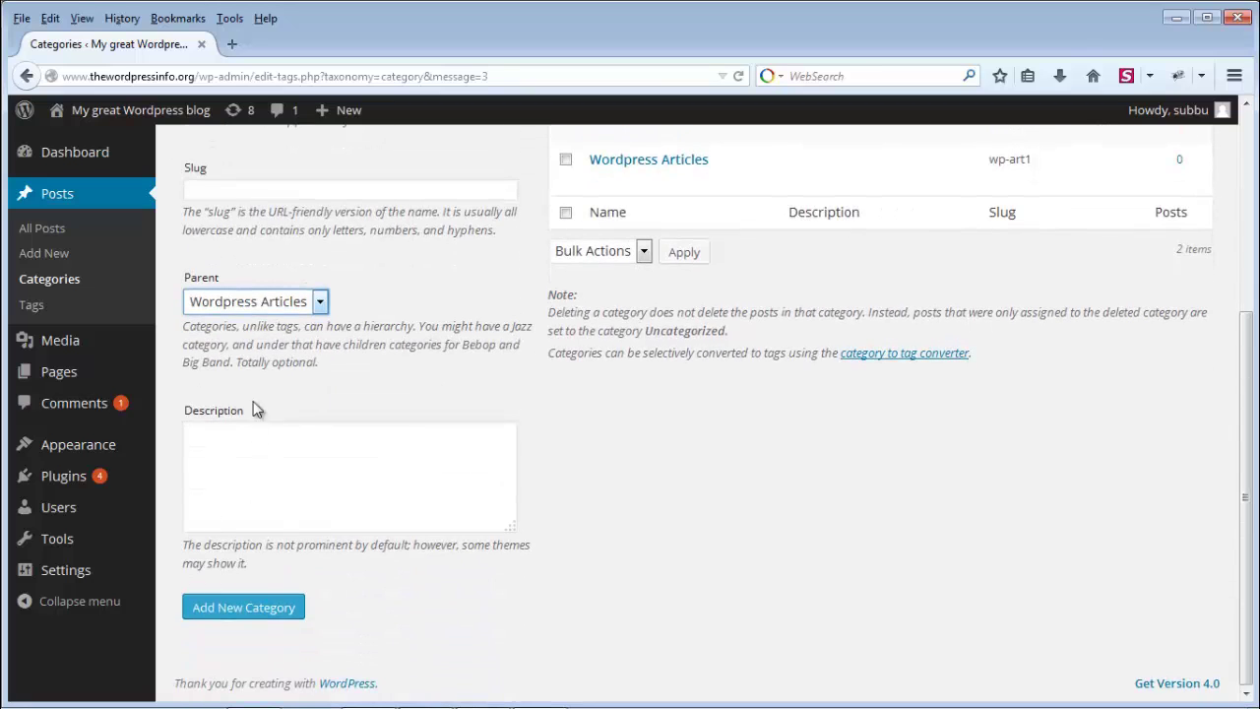
# Save 'Wordpress Articles1' as a child category nested under 'Wordpress Articles'.
pyautogui.click(248, 613)
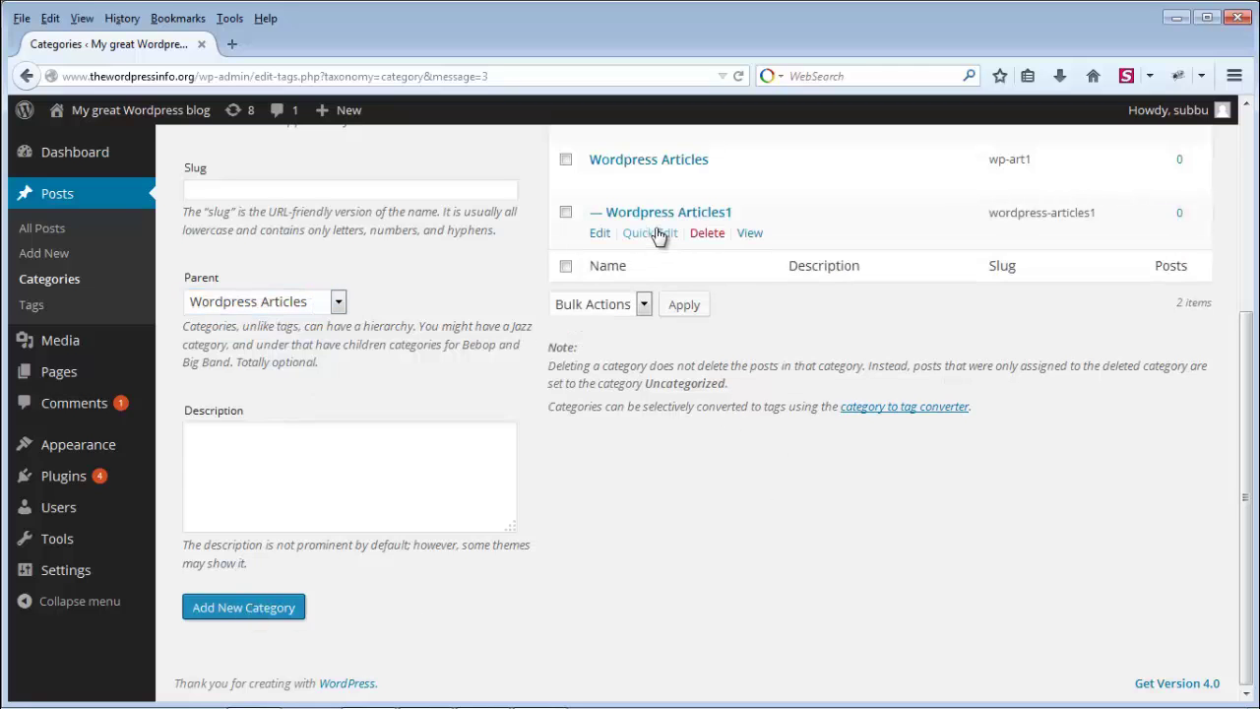
pyautogui.scroll(4, 723, 275)
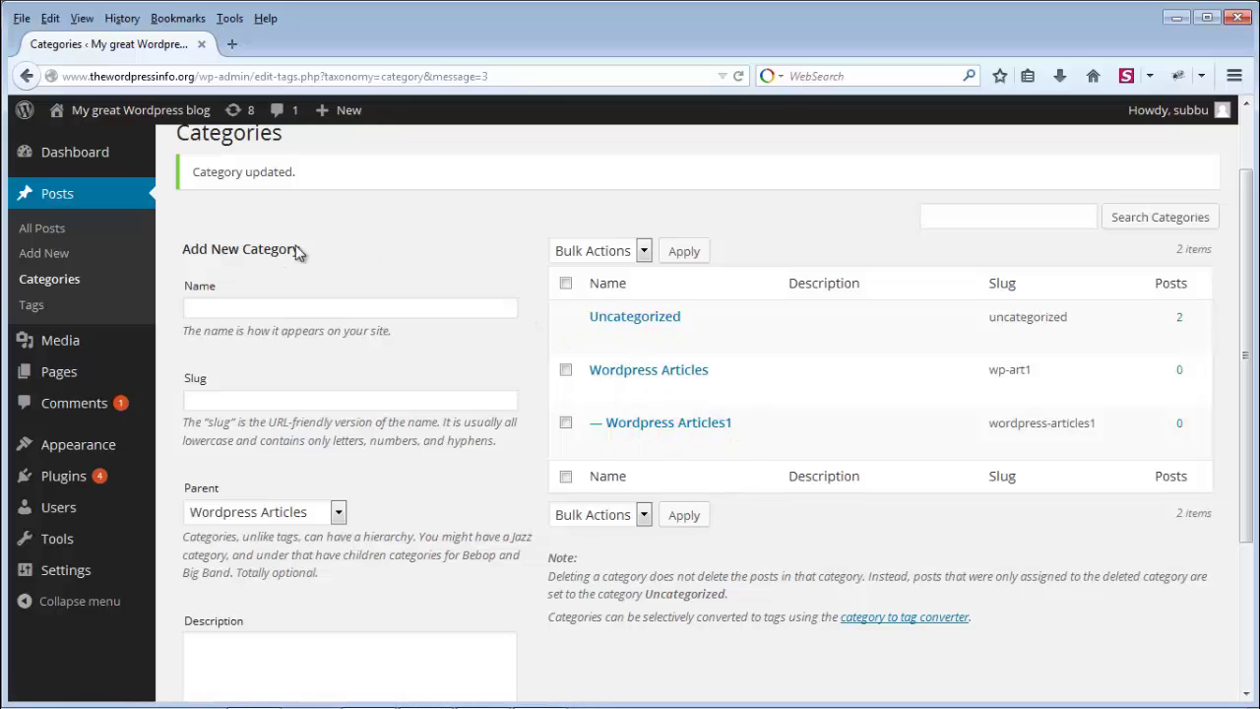
pyautogui.click(60, 260)
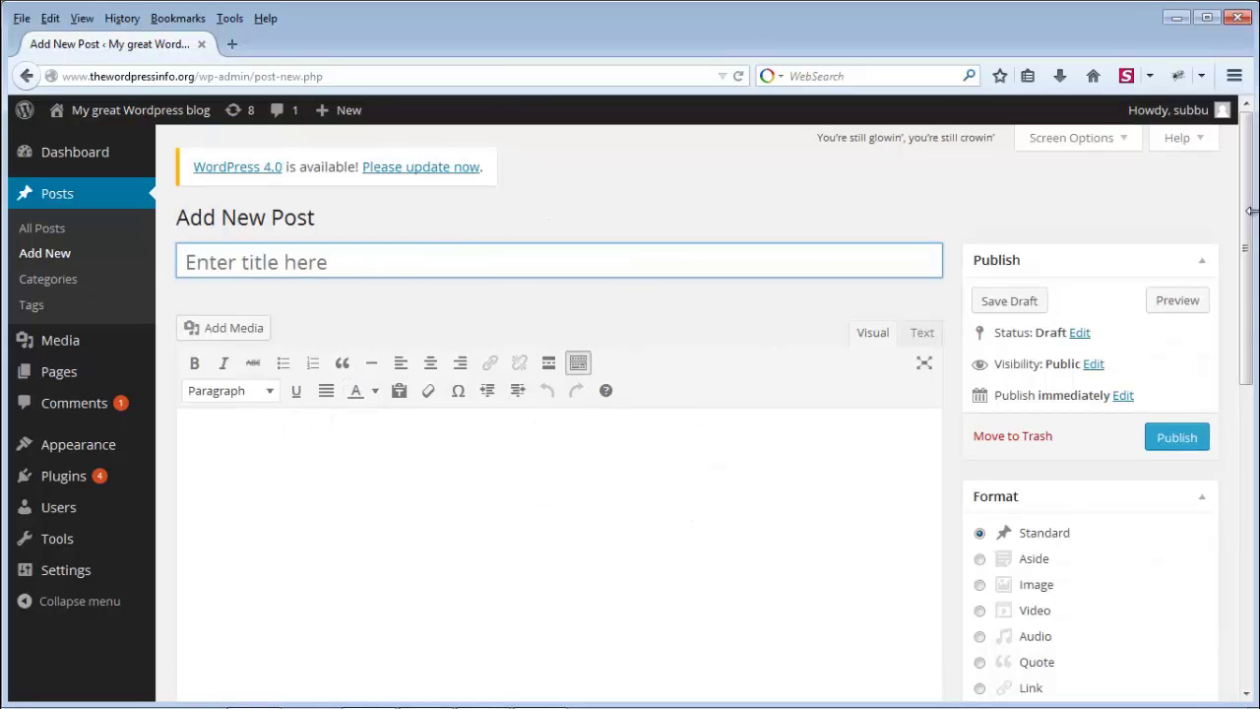
# Scroll the new post screen to the Categories box showing Wordpress Articles1 under Wordpress Articles.
pyautogui.moveTo(1248, 225); pyautogui.dragTo(1246, 405)
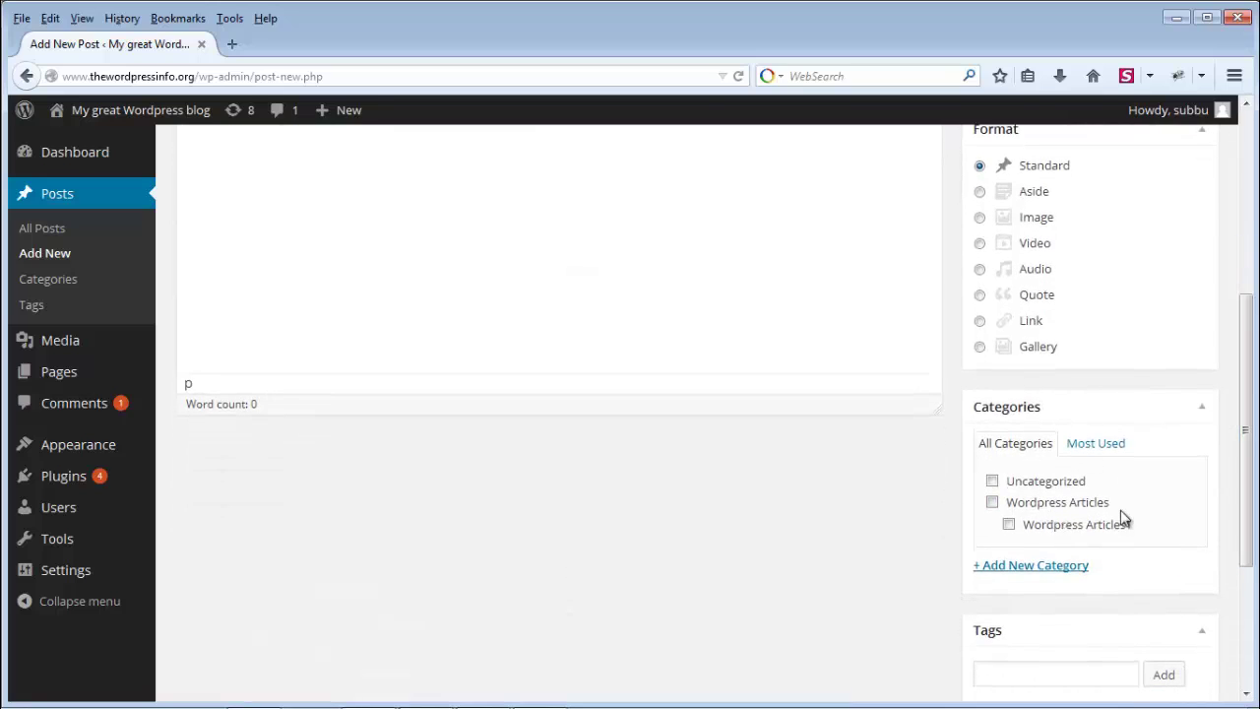